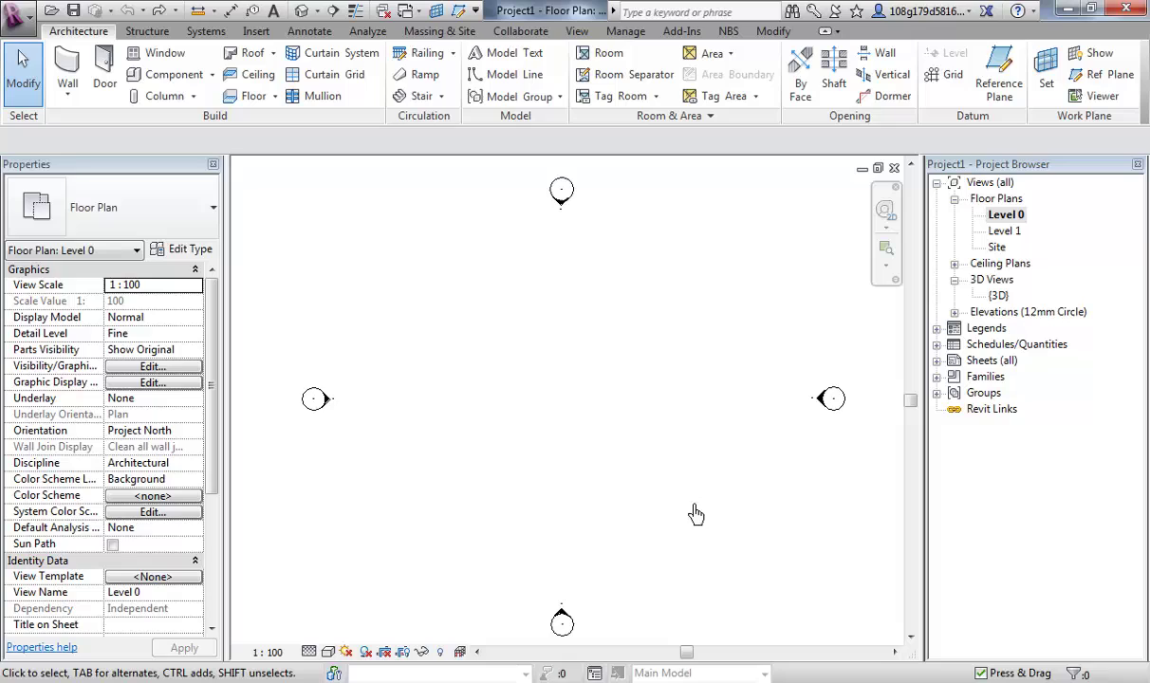
- Start the Wall tool with the Basic Wall cavity type, 8000 mm unconnected height
{"action": "scroll", "coordinate": [557, 397], "scroll_direction": "down", "scroll_amount": 1}
{"action": "scroll", "coordinate": [560, 401], "scroll_direction": "up", "scroll_amount": 1}
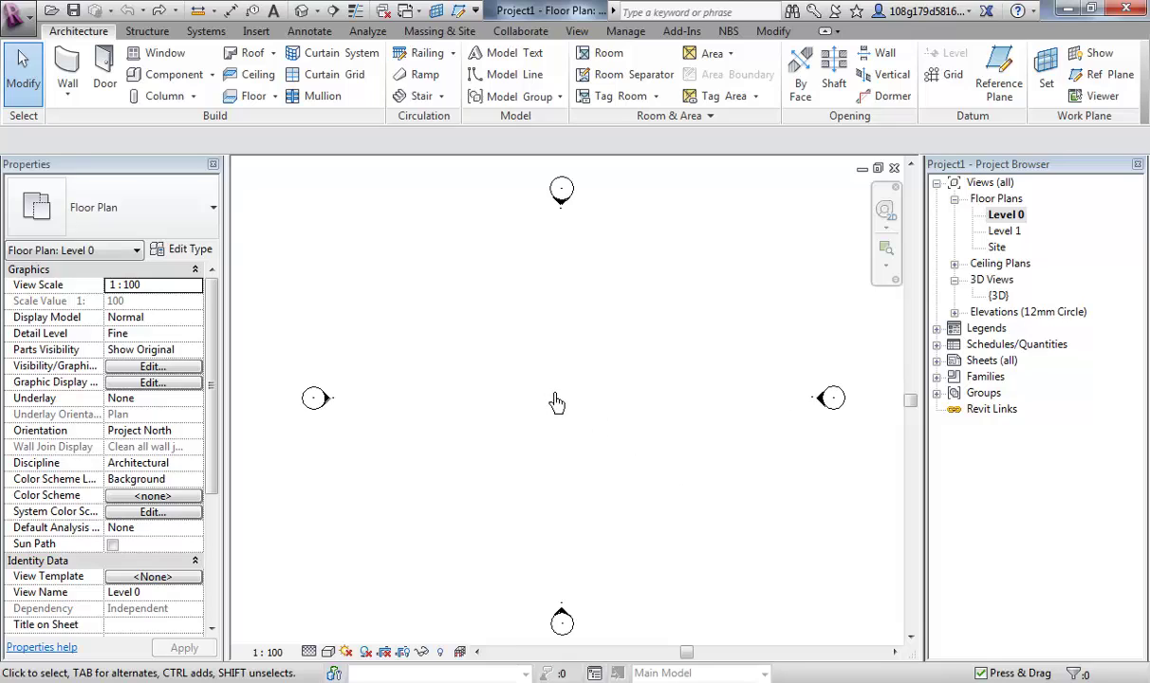
{"action": "mouse_move", "coordinate": [559, 401]}
{"action": "middle_mouse_down"}
{"action": "mouse_move", "coordinate": [560, 391]}
{"action": "mouse_move", "coordinate": [557, 406]}
{"action": "middle_mouse_up"}
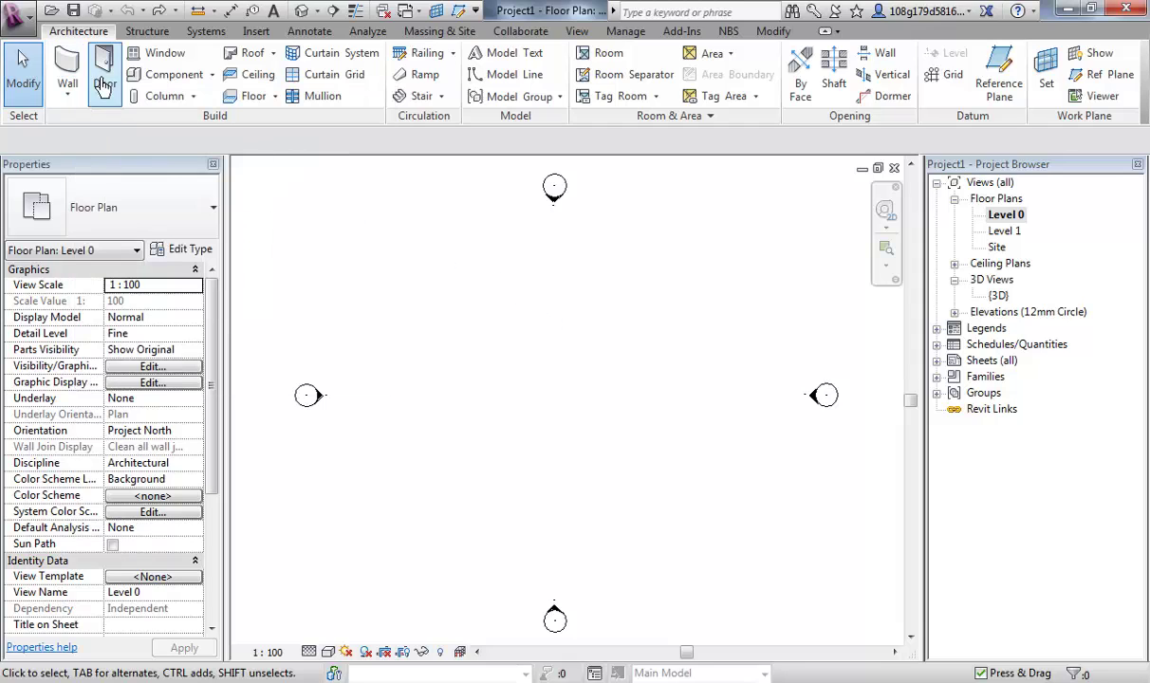
{"action": "left_click", "coordinate": [66, 66]}
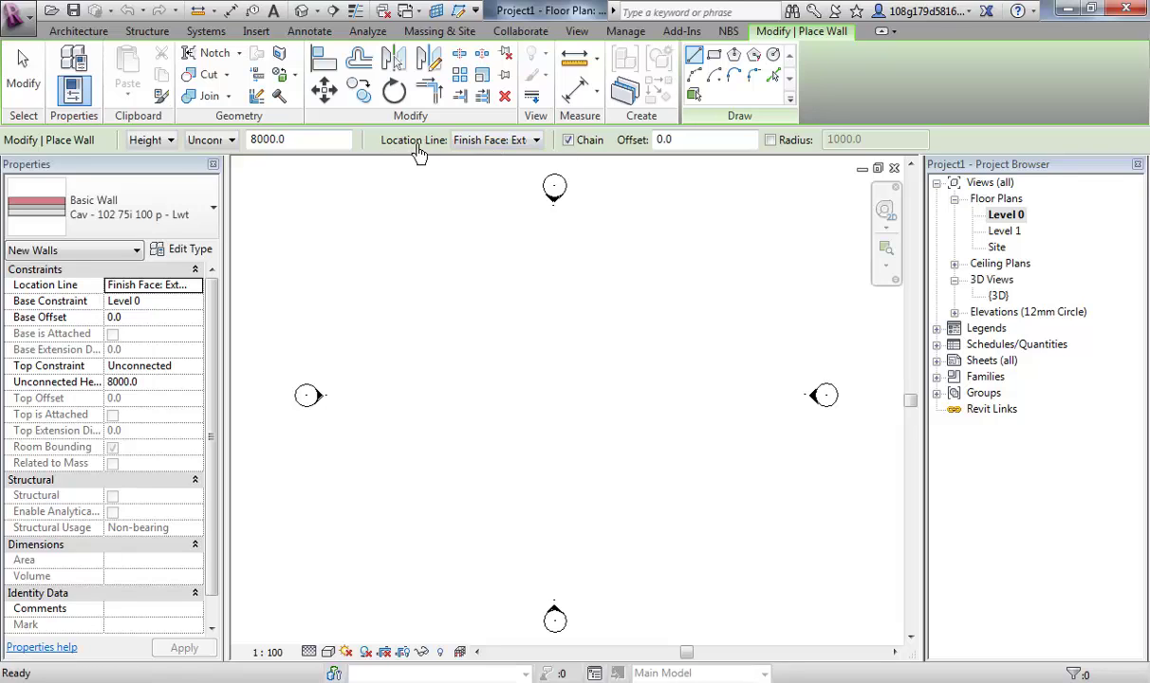
{"action": "left_click", "coordinate": [536, 144]}
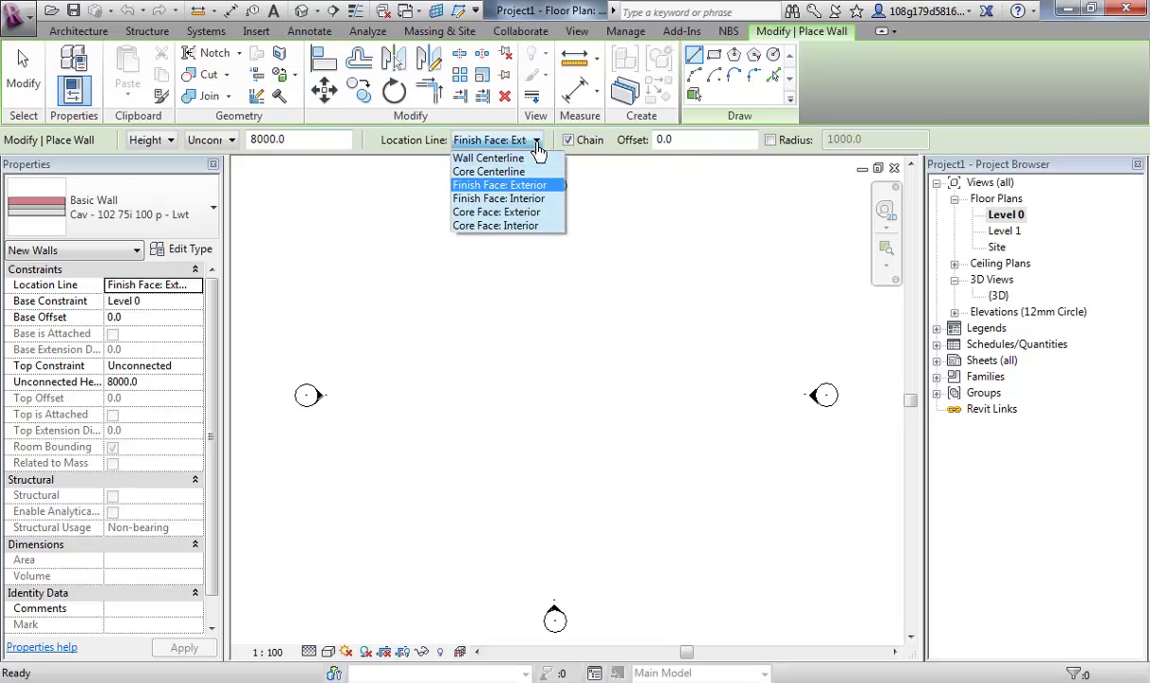
{"action": "left_click", "coordinate": [516, 160]}
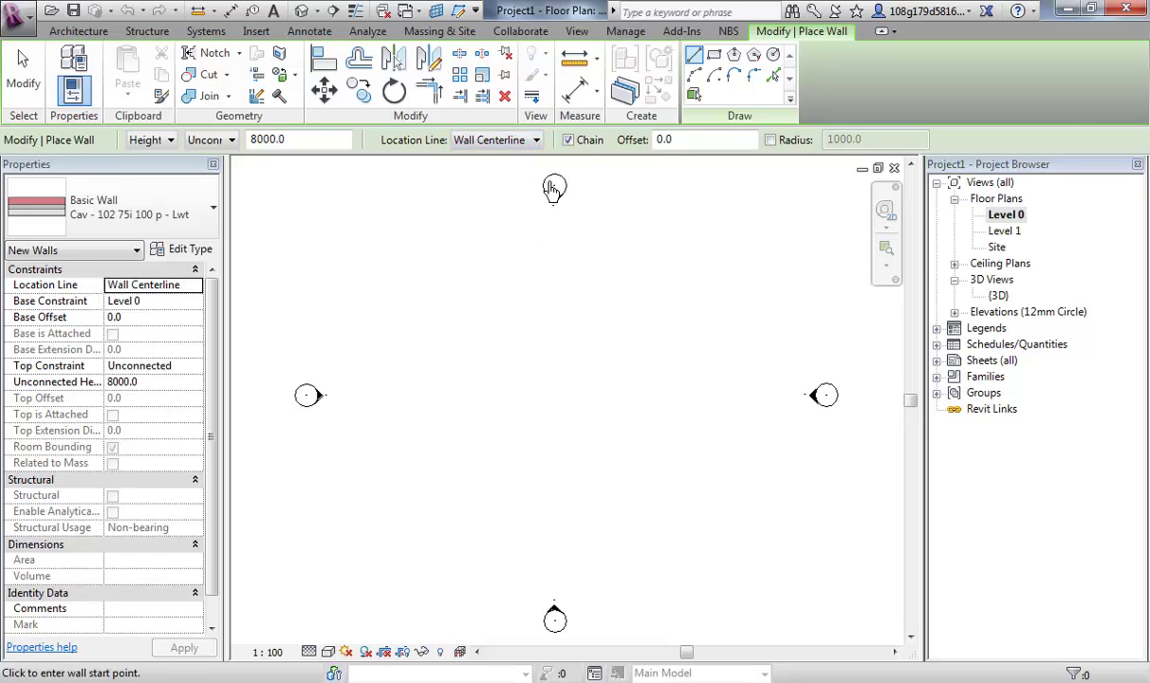
{"action": "left_click", "coordinate": [536, 144]}
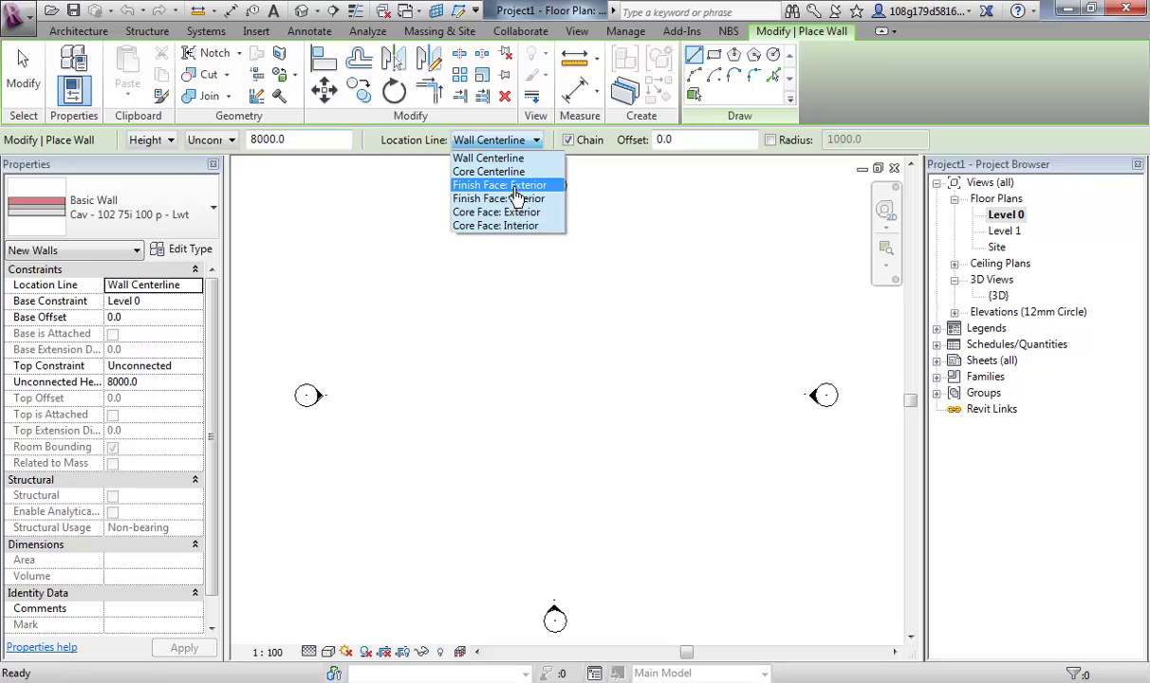
{"action": "left_click", "coordinate": [526, 188]}
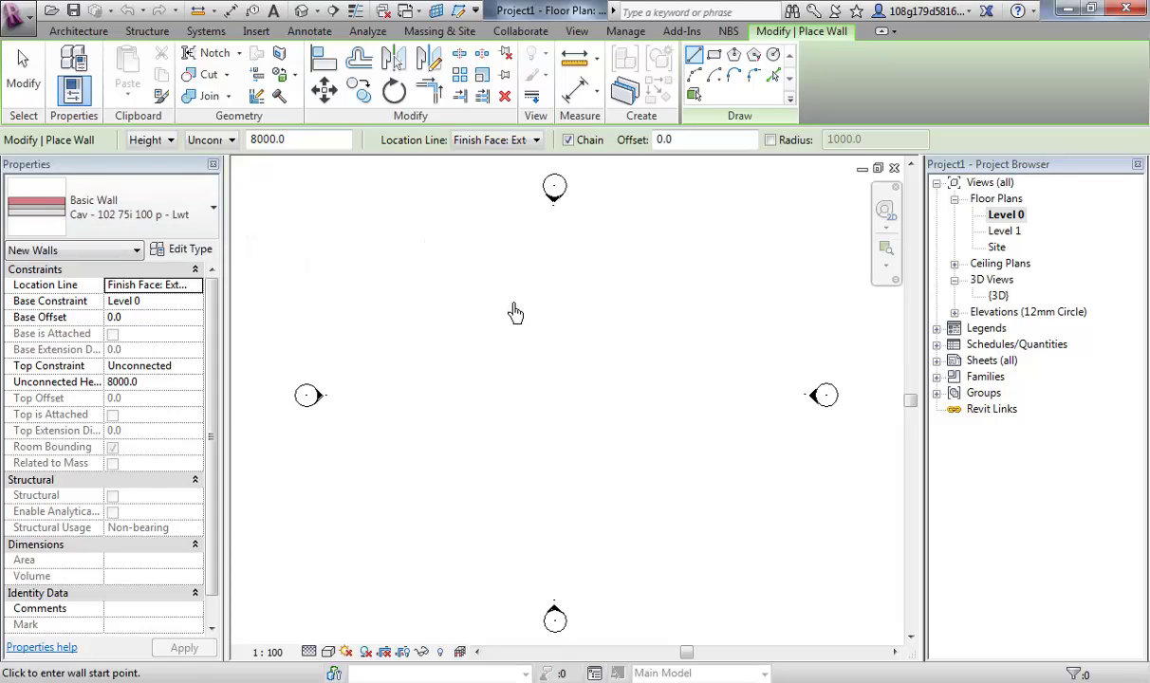
- Draw four chained cavity walls around a closed rectangle about 11120 mm by 9100 mm
{"action": "left_click", "coordinate": [454, 281]}
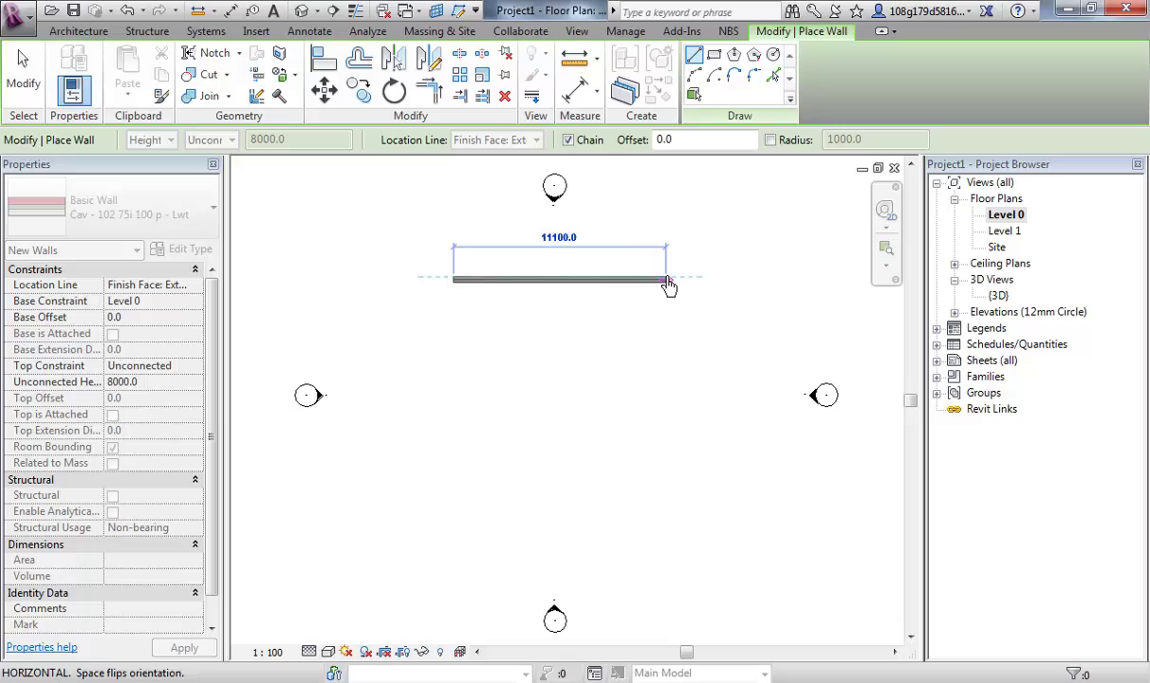
{"action": "left_click", "coordinate": [677, 282]}
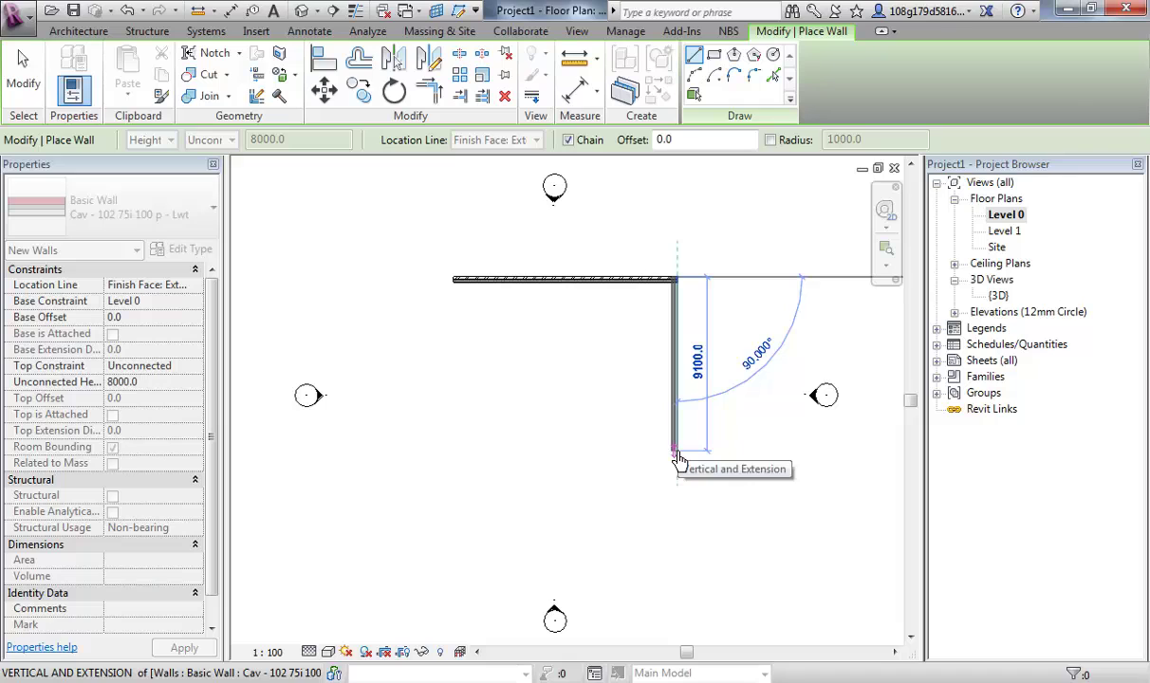
{"action": "left_click", "coordinate": [675, 452]}
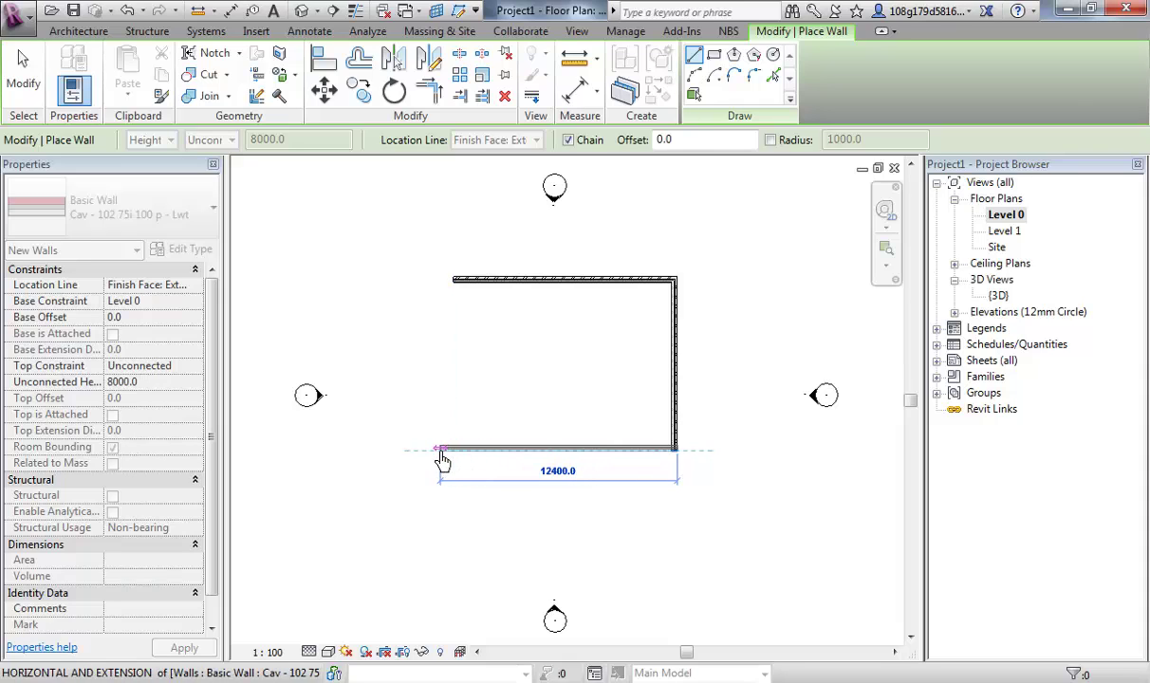
{"action": "left_click", "coordinate": [453, 452]}
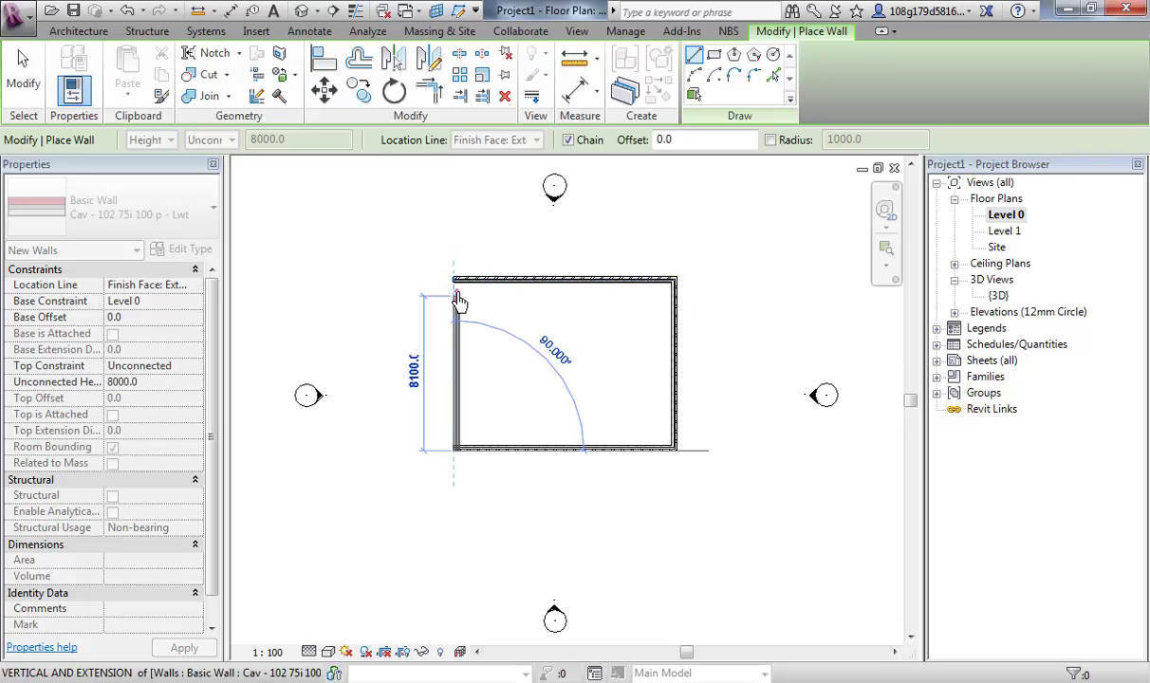
{"action": "left_click", "coordinate": [455, 281]}
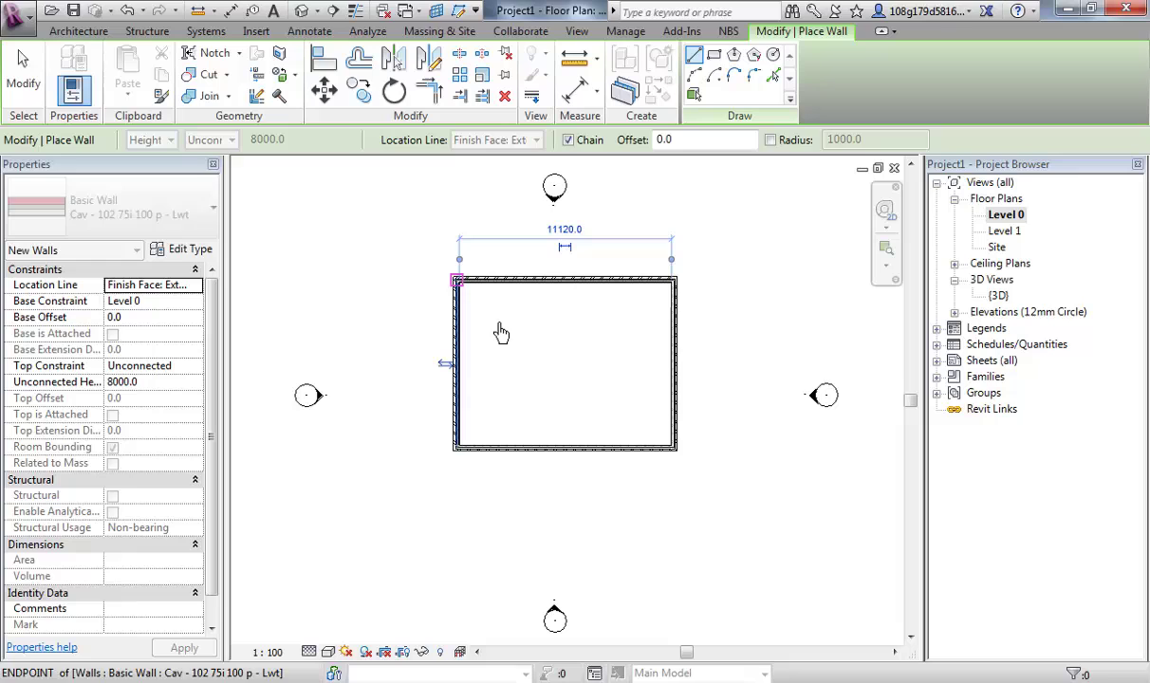
- Zoom and pan to inspect the closed wall rectangle, then exit the Place Wall command with Esc
{"action": "scroll", "coordinate": [441, 275], "scroll_direction": "up", "scroll_amount": 1}
{"action": "scroll", "coordinate": [498, 245], "scroll_direction": "up", "scroll_amount": 2}
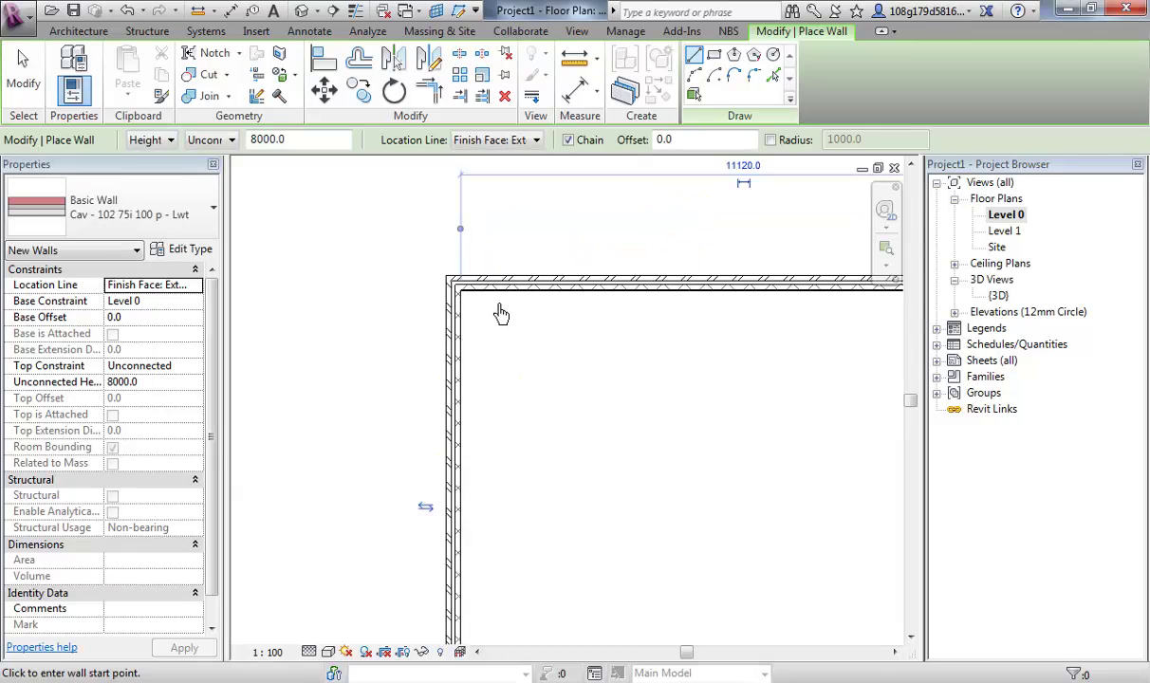
{"action": "scroll", "coordinate": [522, 322], "scroll_direction": "down", "scroll_amount": 3}
{"action": "scroll", "coordinate": [643, 346], "scroll_direction": "up", "scroll_amount": 1}
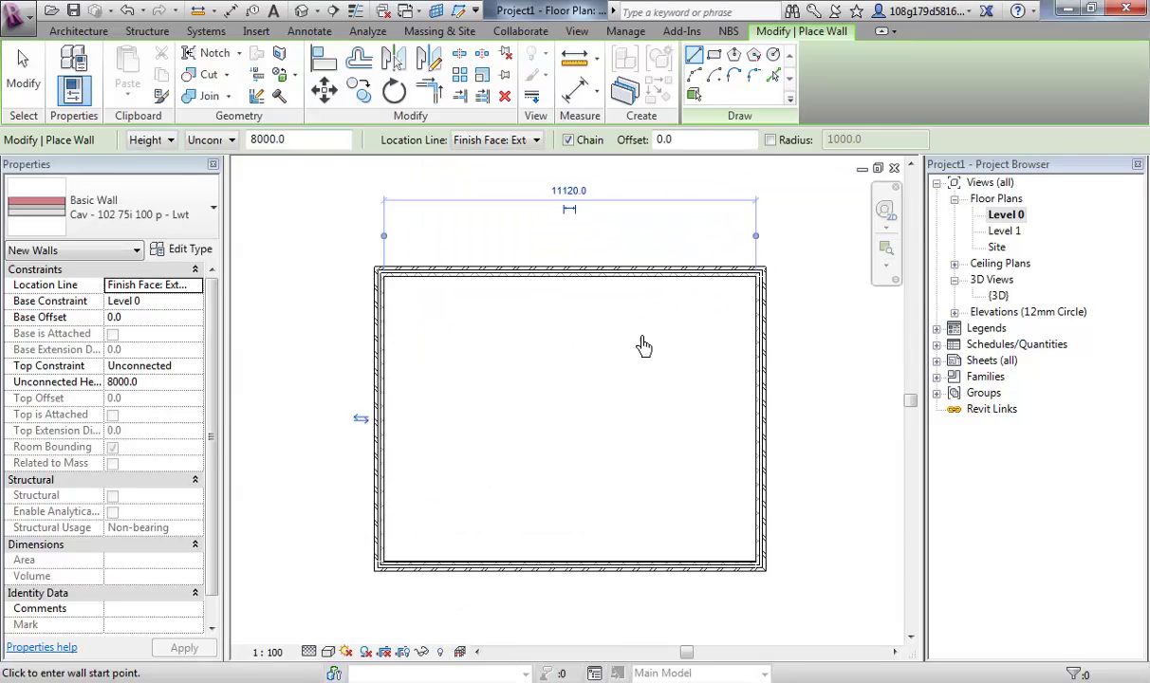
{"action": "scroll", "coordinate": [590, 410], "scroll_direction": "up", "scroll_amount": 2}
{"action": "scroll", "coordinate": [590, 411], "scroll_direction": "down", "scroll_amount": 3}
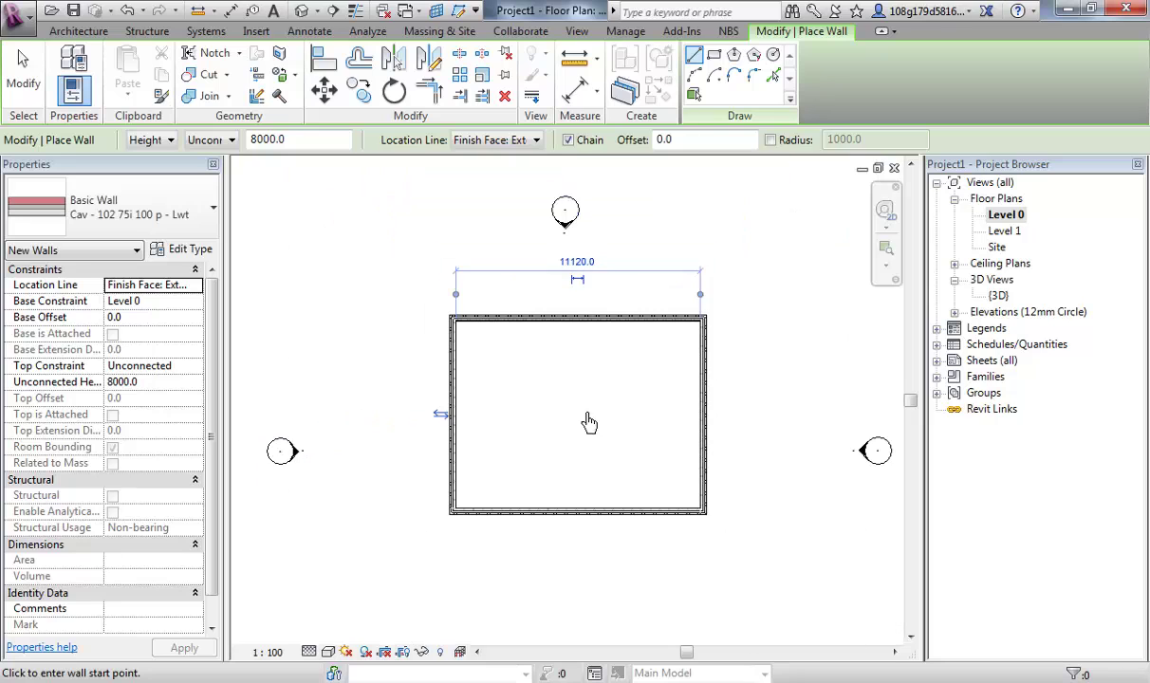
{"action": "scroll", "coordinate": [587, 418], "scroll_direction": "up", "scroll_amount": 1}
{"action": "scroll", "coordinate": [570, 395], "scroll_direction": "down", "scroll_amount": 1}
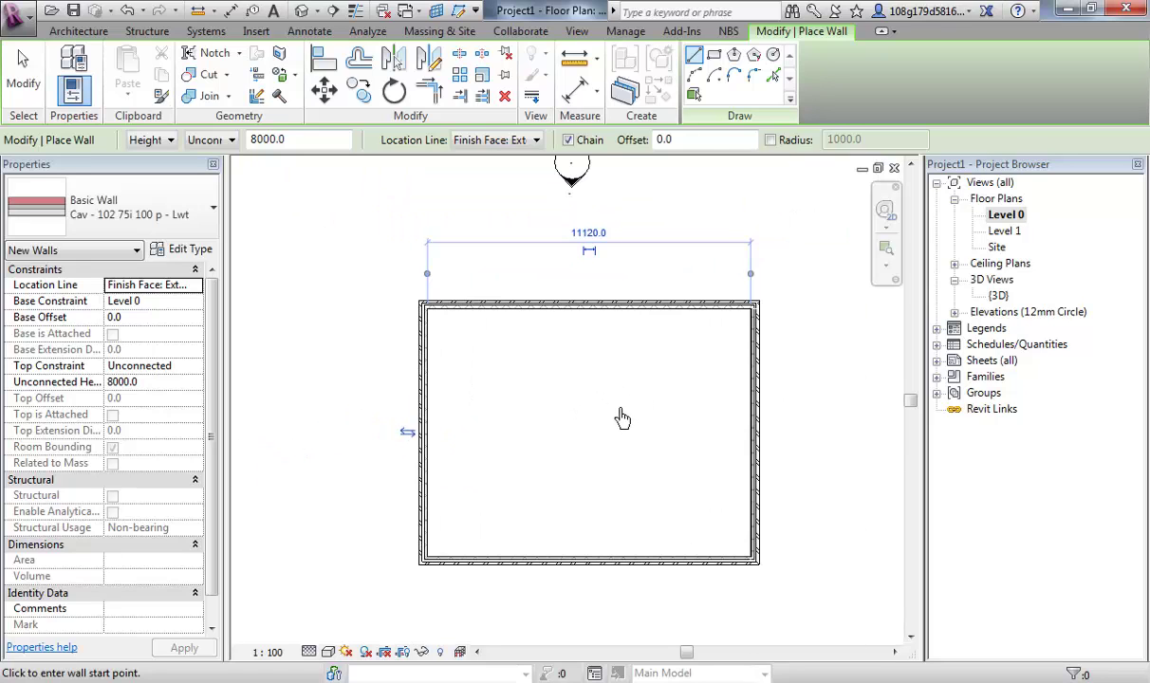
{"action": "mouse_move", "coordinate": [621, 419]}
{"action": "middle_mouse_down"}
{"action": "mouse_move", "coordinate": [544, 426]}
{"action": "mouse_move", "coordinate": [578, 355]}
{"action": "mouse_move", "coordinate": [574, 451]}
{"action": "mouse_move", "coordinate": [578, 364]}
{"action": "mouse_move", "coordinate": [611, 431]}
{"action": "mouse_move", "coordinate": [554, 411]}
{"action": "mouse_move", "coordinate": [584, 439]}
{"action": "mouse_move", "coordinate": [566, 400]}
{"action": "mouse_move", "coordinate": [594, 371]}
{"action": "mouse_move", "coordinate": [616, 421]}
{"action": "mouse_move", "coordinate": [567, 403]}
{"action": "middle_mouse_up"}
{"action": "scroll", "coordinate": [559, 391], "scroll_direction": "up", "scroll_amount": 2}
{"action": "scroll", "coordinate": [559, 392], "scroll_direction": "down", "scroll_amount": 2}
{"action": "scroll", "coordinate": [559, 391], "scroll_direction": "up", "scroll_amount": 2}
{"action": "scroll", "coordinate": [578, 396], "scroll_direction": "down", "scroll_amount": 1}
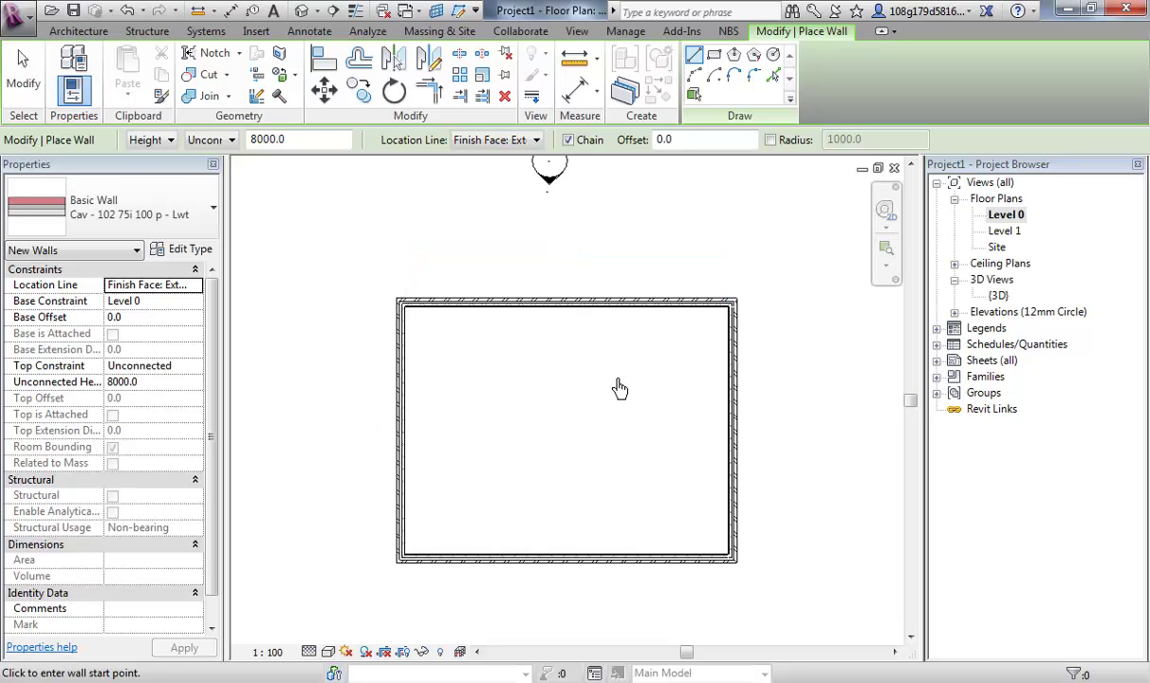
{"action": "key", "text": "Escape"}
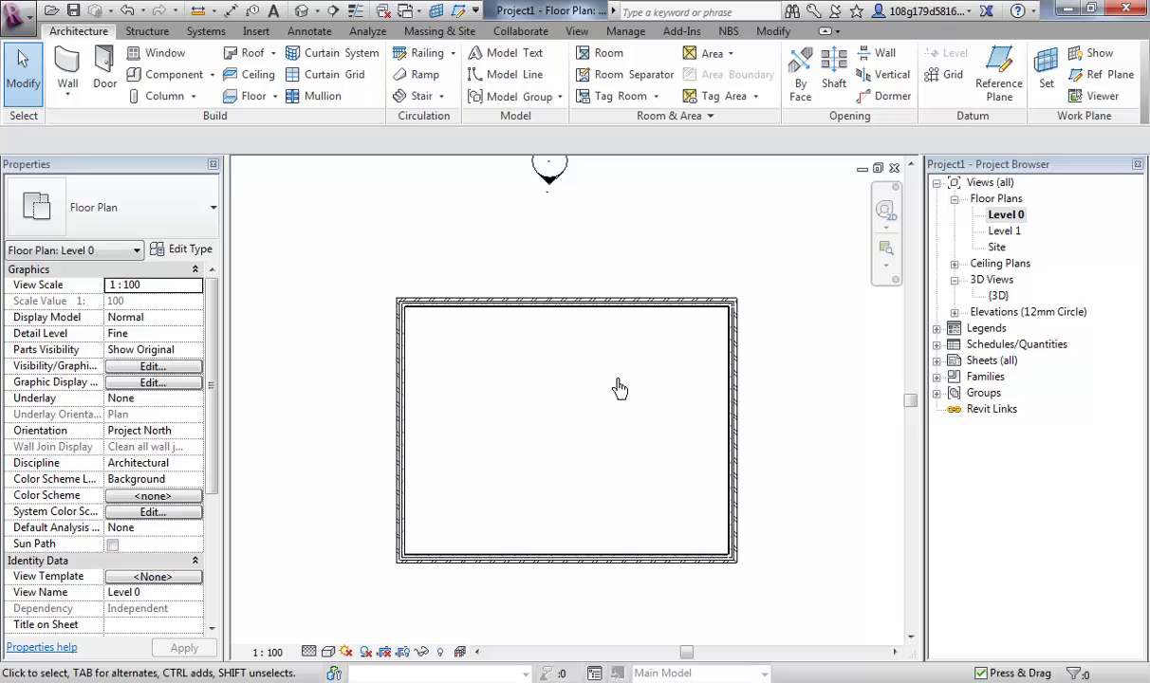
- Shift the Level 0 plan slightly and select its Project Browser entry
{"action": "middle_click_drag", "start_coordinate": [590, 385], "coordinate": [589, 369]}
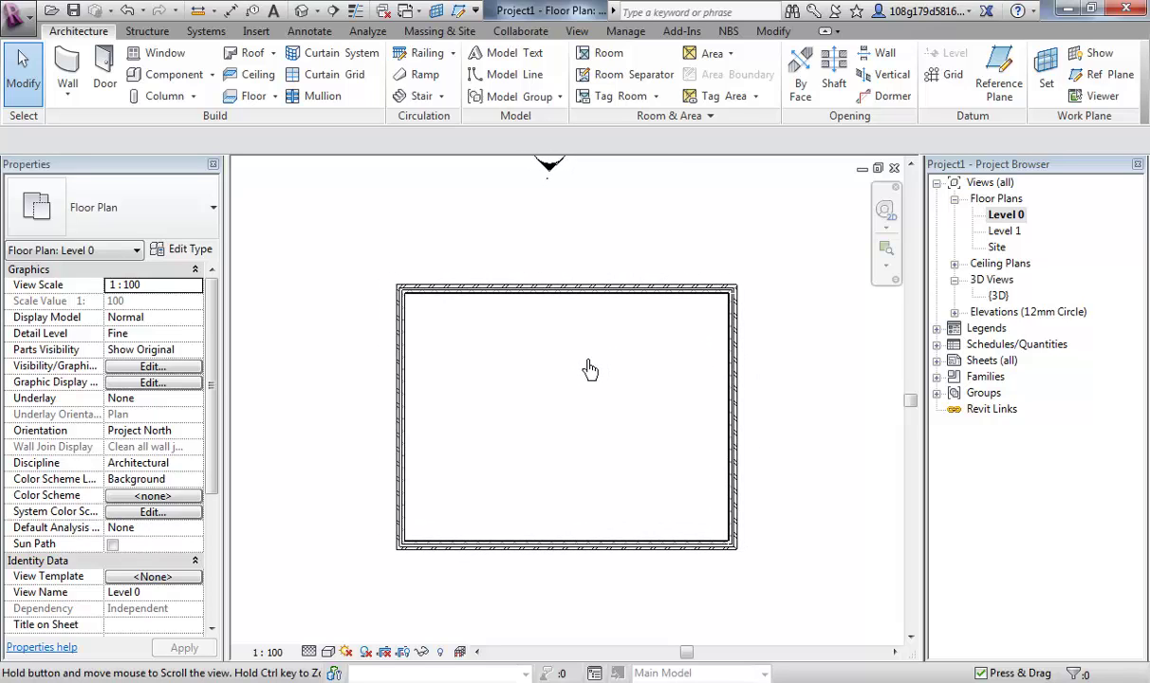
{"action": "middle_click_drag", "start_coordinate": [589, 369], "coordinate": [590, 368]}
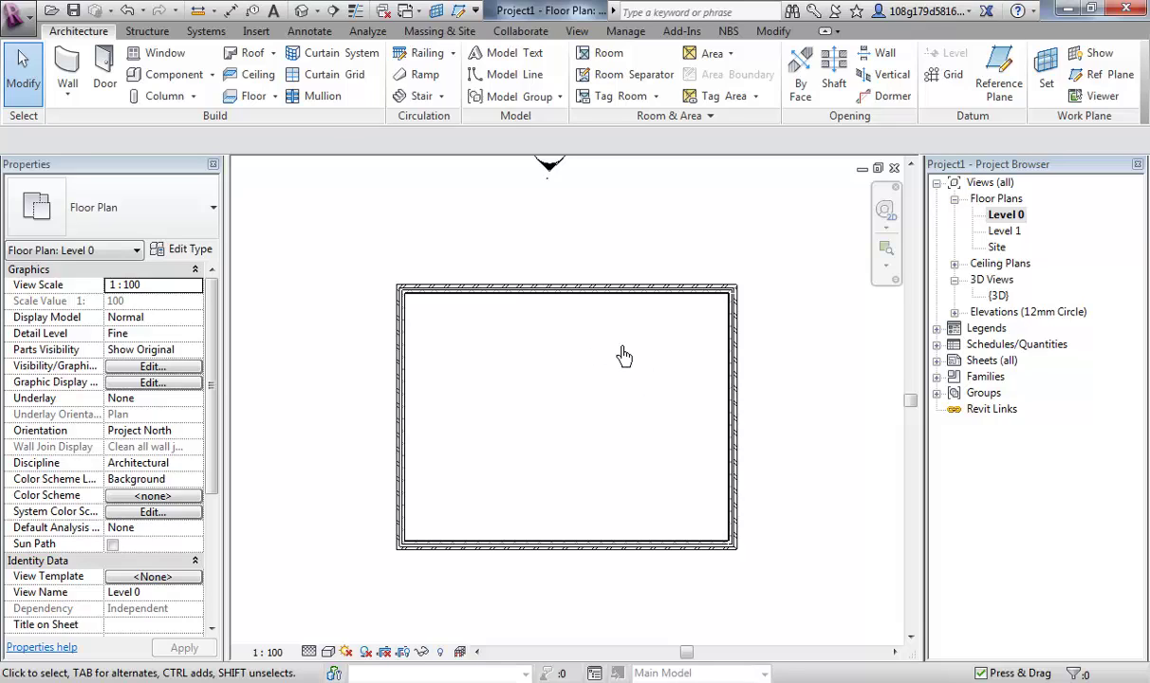
{"action": "middle_click_drag", "start_coordinate": [565, 247], "coordinate": [548, 250]}
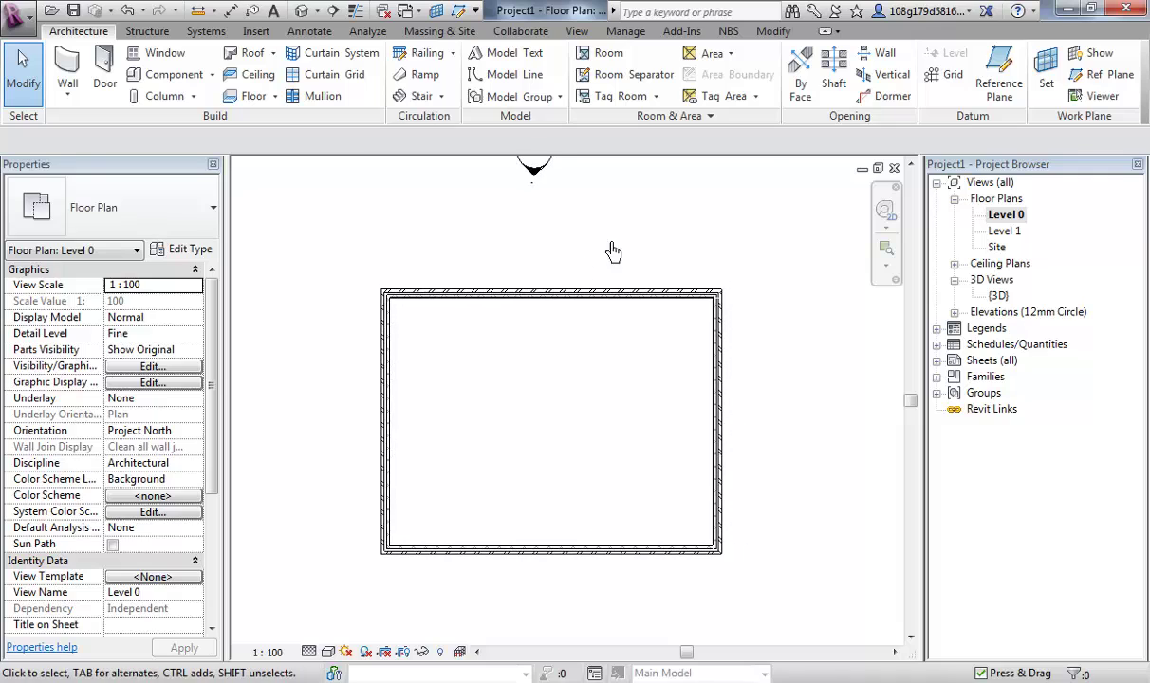
{"action": "left_click", "coordinate": [967, 184]}
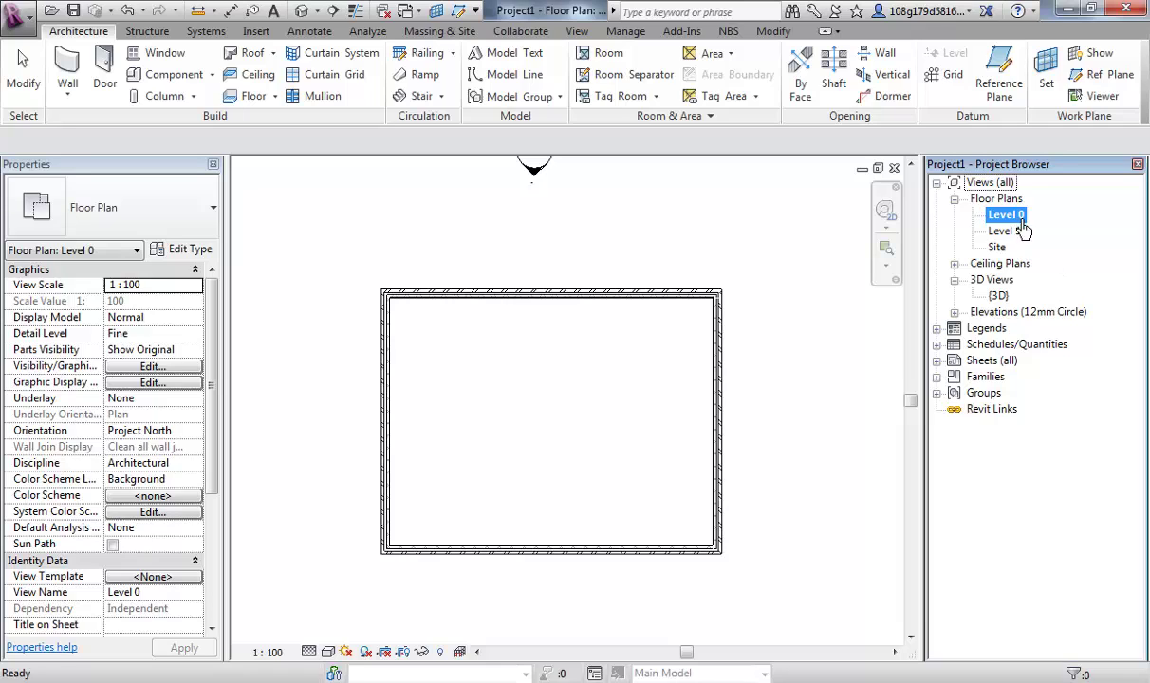
- Expand the 3D Views group in the Project Browser and select {3D}
{"action": "left_click", "coordinate": [953, 281]}
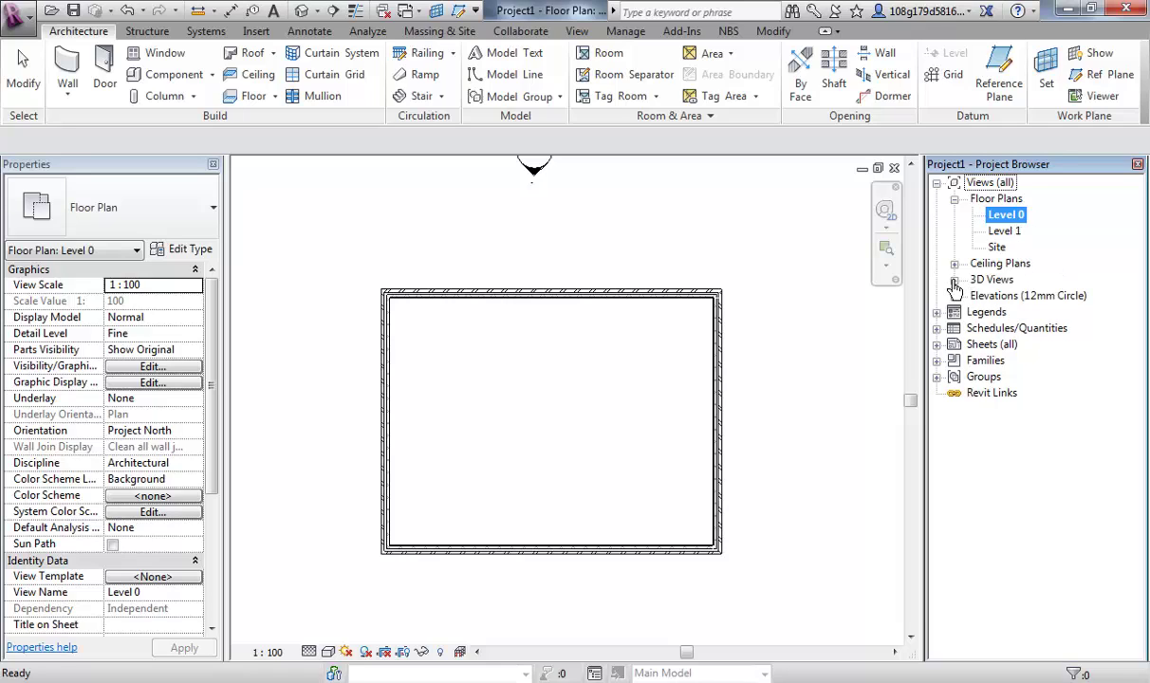
{"action": "left_click", "coordinate": [953, 282]}
{"action": "left_click", "coordinate": [953, 282]}
{"action": "left_click", "coordinate": [953, 283]}
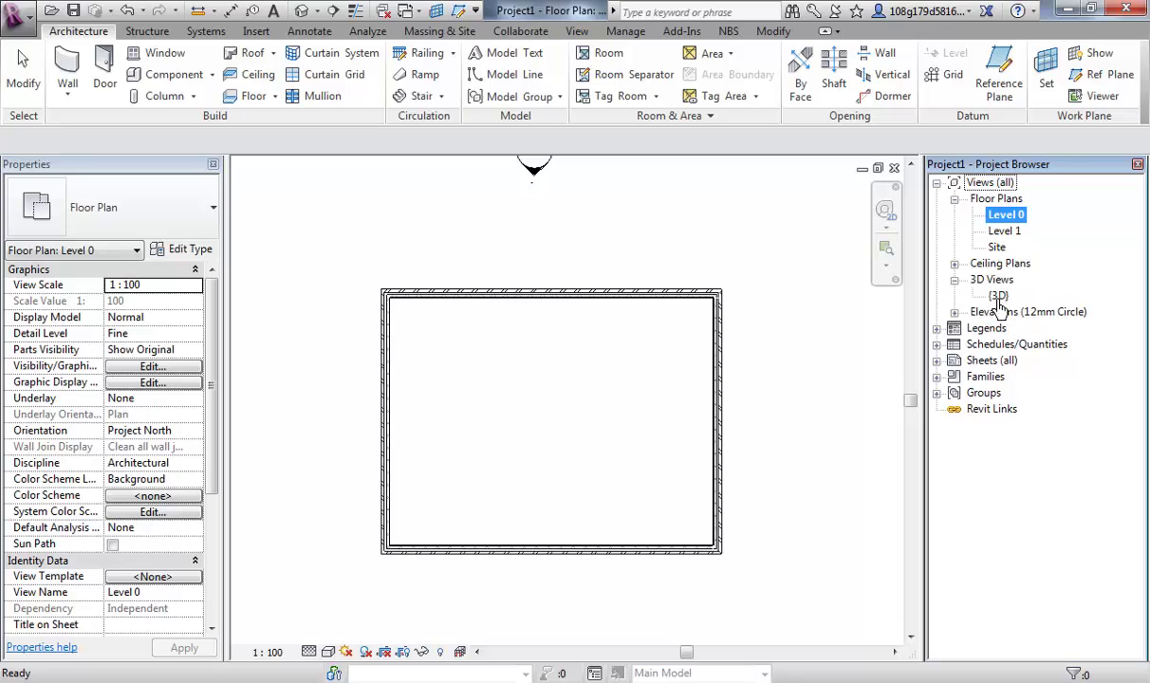
{"action": "left_click", "coordinate": [999, 297]}
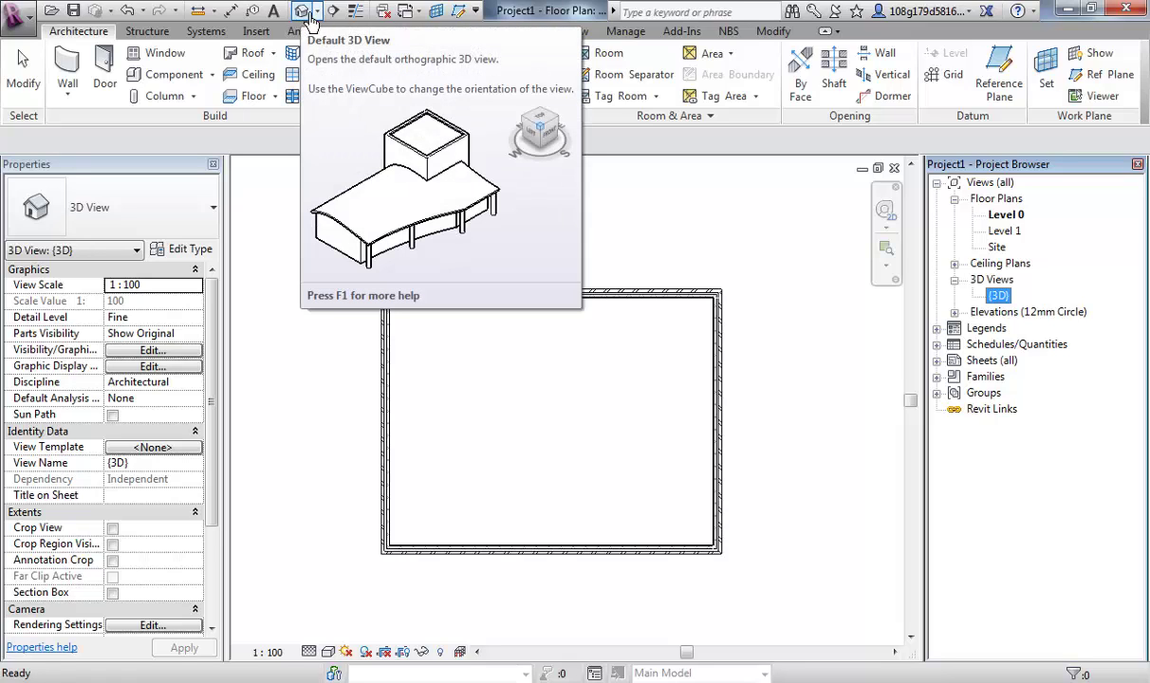
- Open the {3D} view and zoom and pan to frame the open-topped box of four walls
{"action": "double_click", "coordinate": [997, 297]}
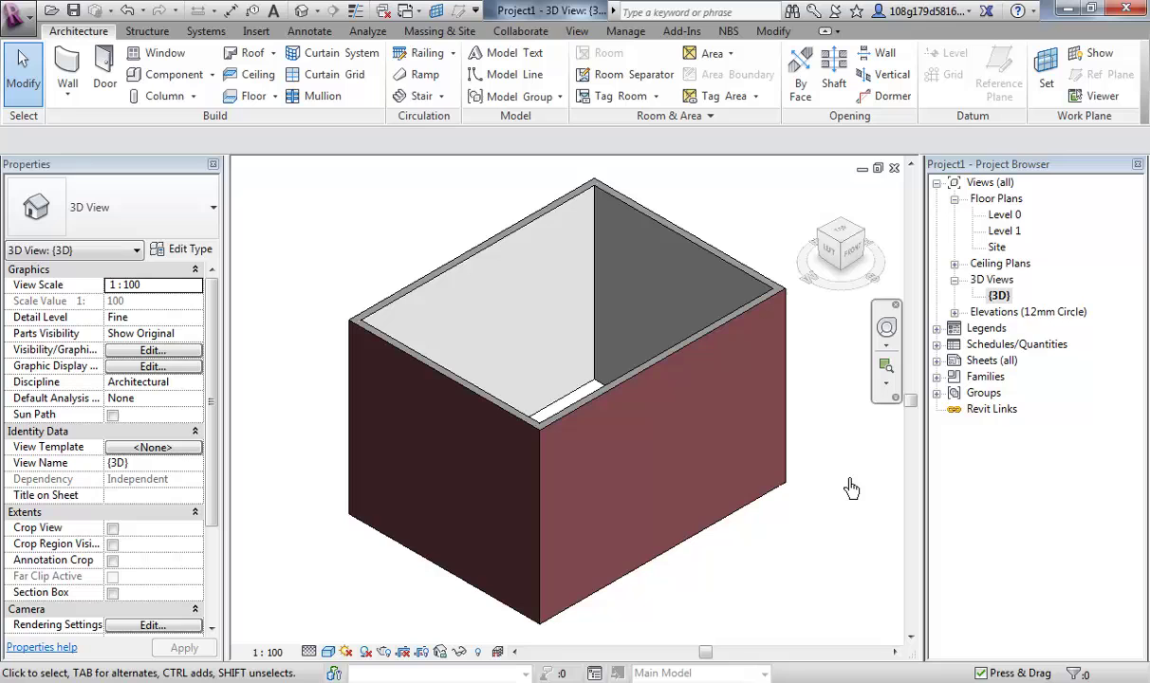
{"action": "scroll", "coordinate": [578, 365], "scroll_direction": "down", "scroll_amount": 1}
{"action": "scroll", "coordinate": [550, 372], "scroll_direction": "down", "scroll_amount": 1}
{"action": "scroll", "coordinate": [524, 377], "scroll_direction": "up", "scroll_amount": 2}
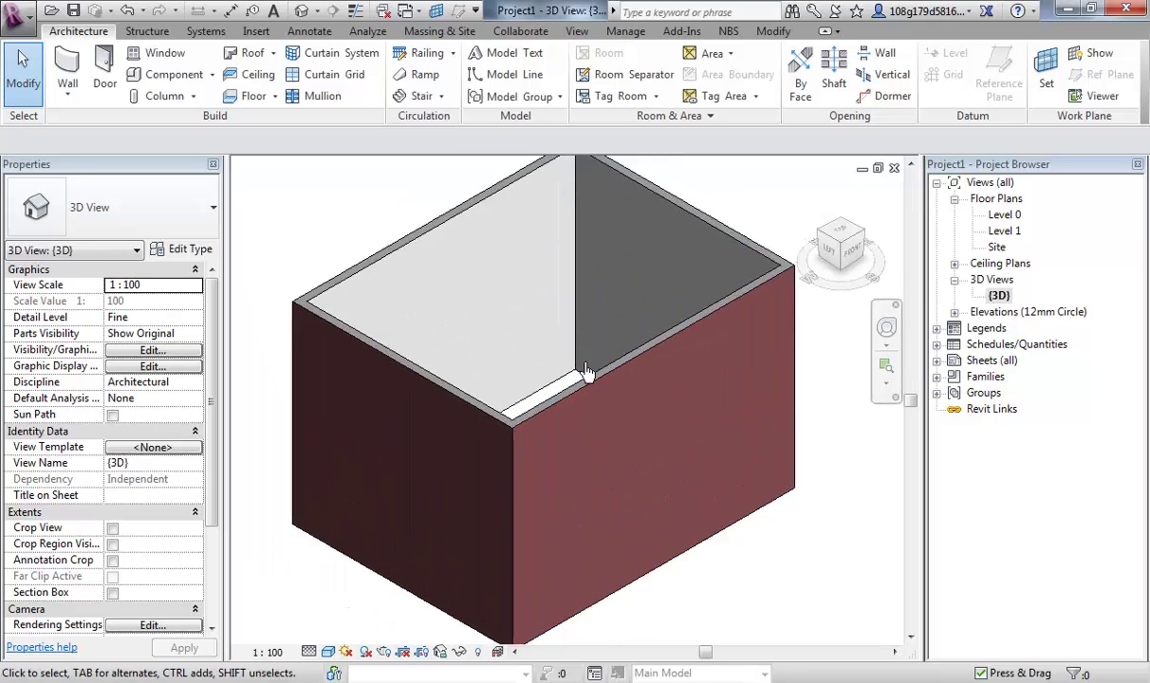
{"action": "scroll", "coordinate": [541, 374], "scroll_direction": "down", "scroll_amount": 2}
{"action": "scroll", "coordinate": [553, 370], "scroll_direction": "up", "scroll_amount": 2}
{"action": "scroll", "coordinate": [554, 370], "scroll_direction": "down", "scroll_amount": 1}
{"action": "scroll", "coordinate": [527, 357], "scroll_direction": "up", "scroll_amount": 1}
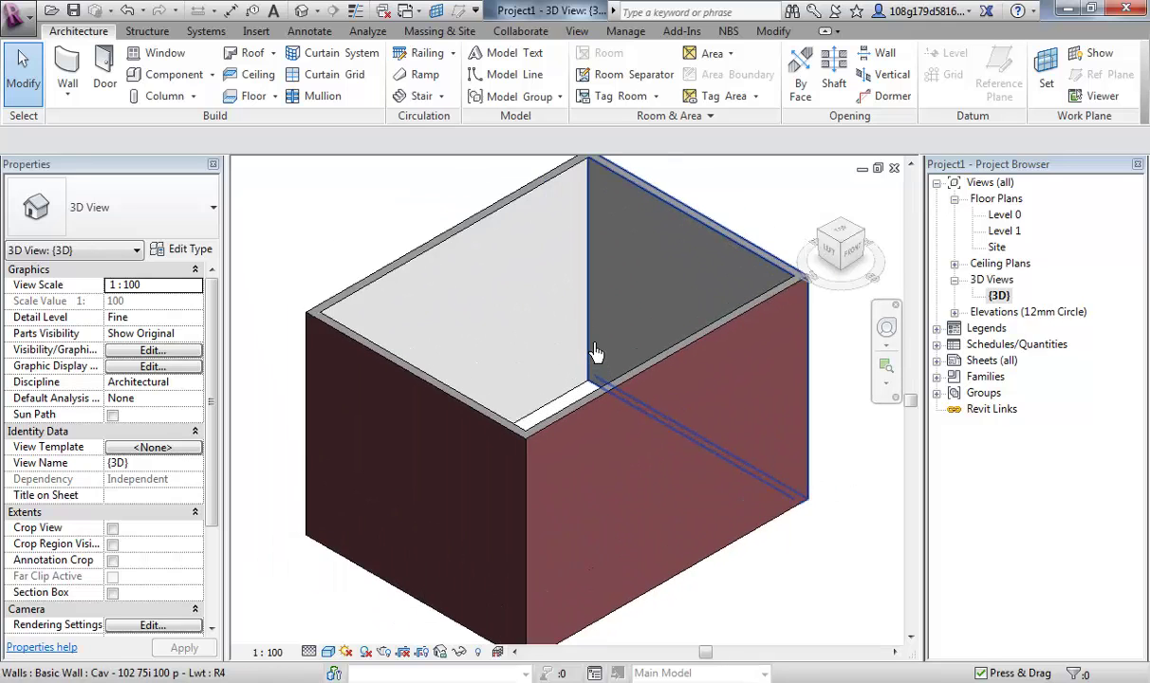
{"action": "scroll", "coordinate": [585, 375], "scroll_direction": "down", "scroll_amount": 1}
{"action": "middle_click_drag", "start_coordinate": [585, 375], "coordinate": [558, 379]}
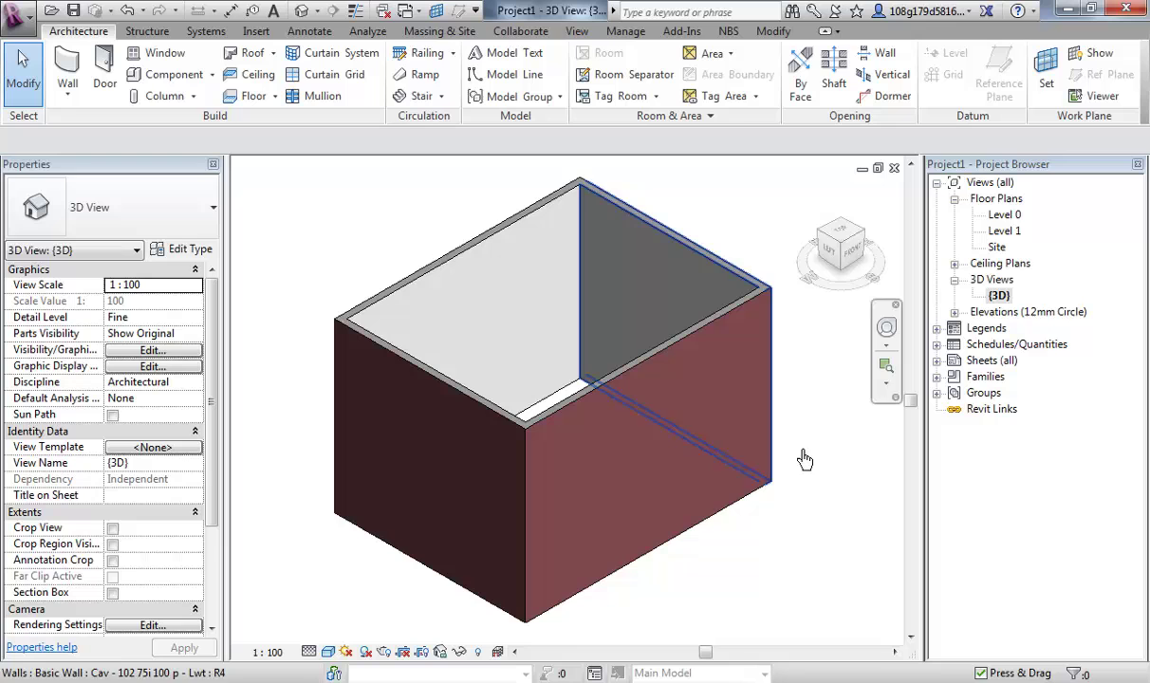
{"action": "middle_click_drag", "start_coordinate": [642, 427], "coordinate": [559, 368]}
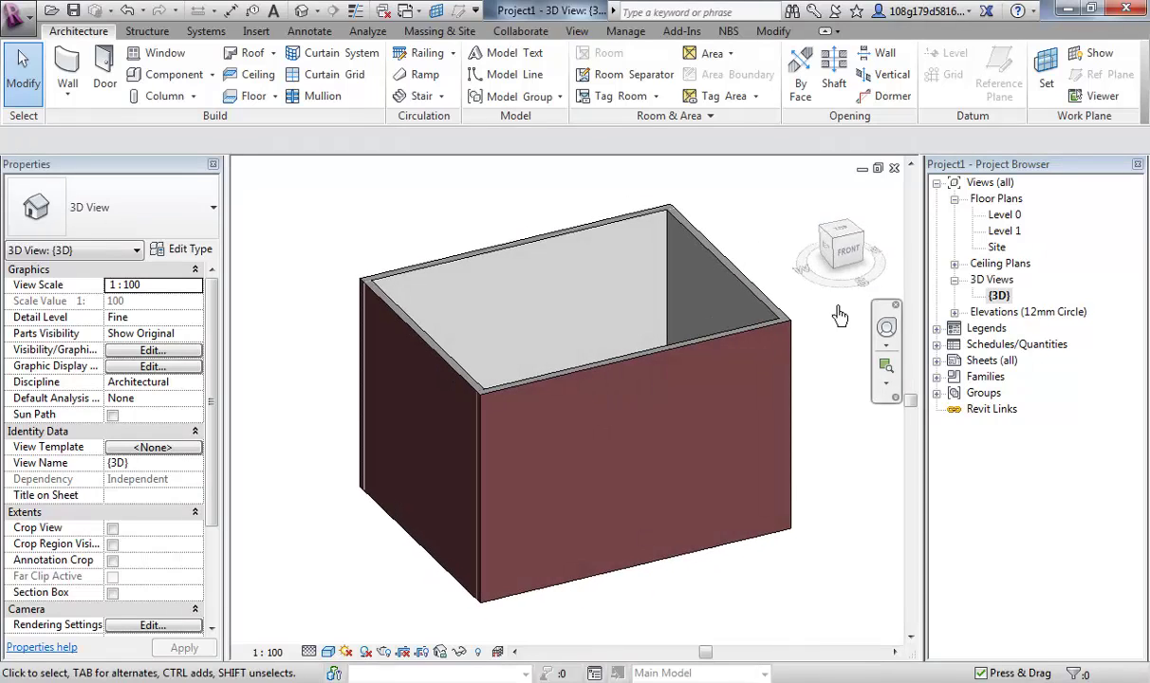
- Switch to an elevated ViewCube corner view and zoom and pan to frame the brick box
{"action": "left_click", "coordinate": [832, 246]}
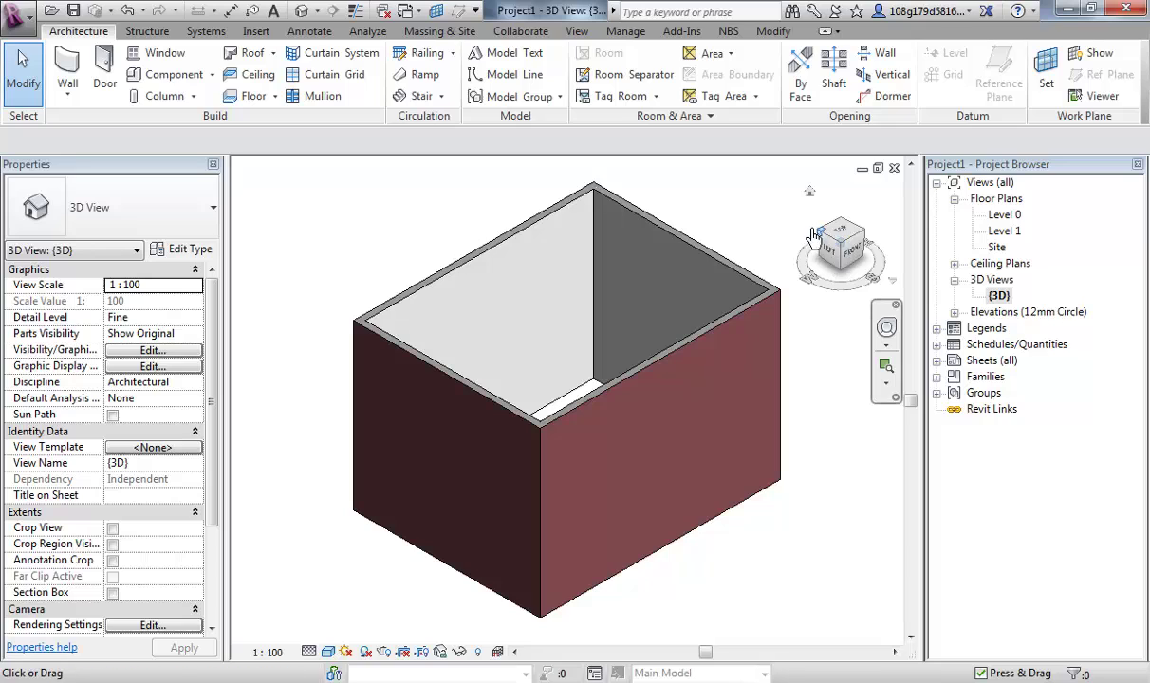
{"action": "left_click", "coordinate": [887, 388]}
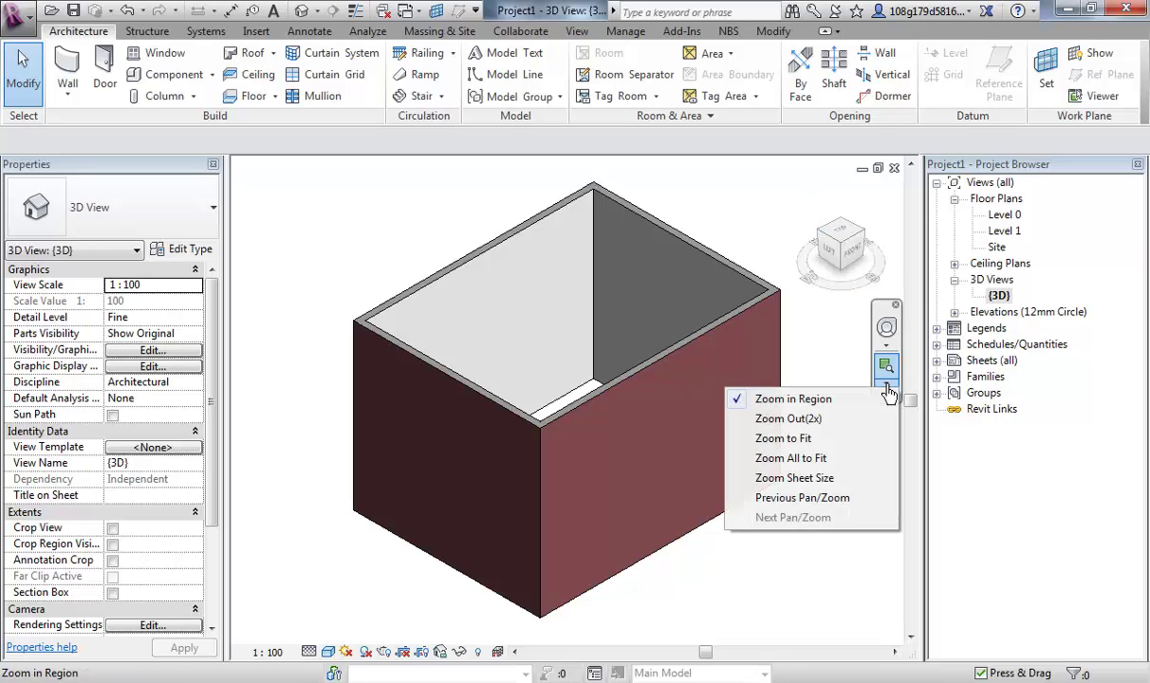
{"action": "left_click", "coordinate": [826, 355]}
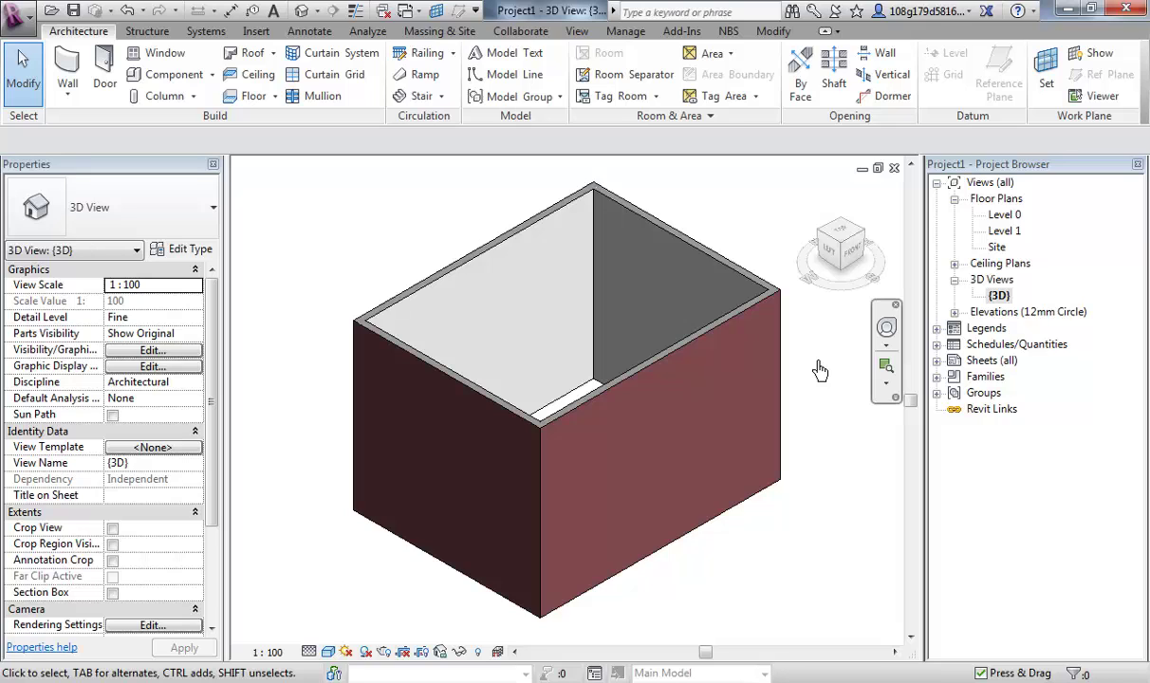
{"action": "scroll", "coordinate": [819, 370], "scroll_direction": "down", "scroll_amount": 3}
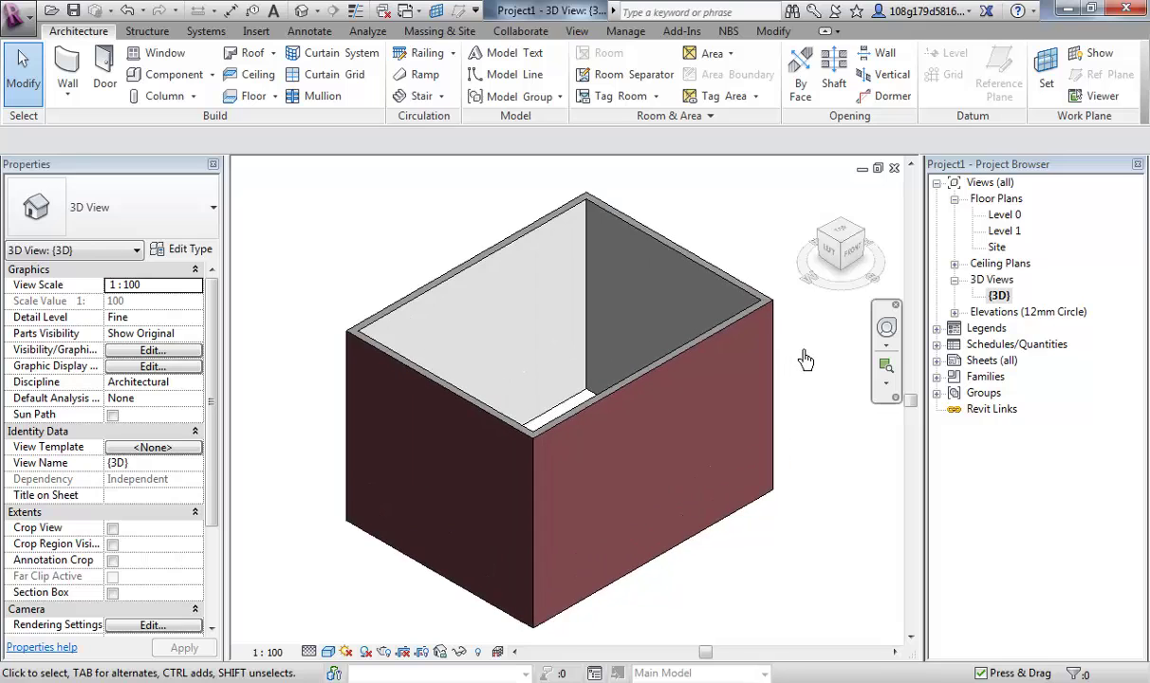
{"action": "scroll", "coordinate": [802, 365], "scroll_direction": "up", "scroll_amount": 2}
{"action": "middle_click_drag", "start_coordinate": [803, 374], "coordinate": [791, 368]}
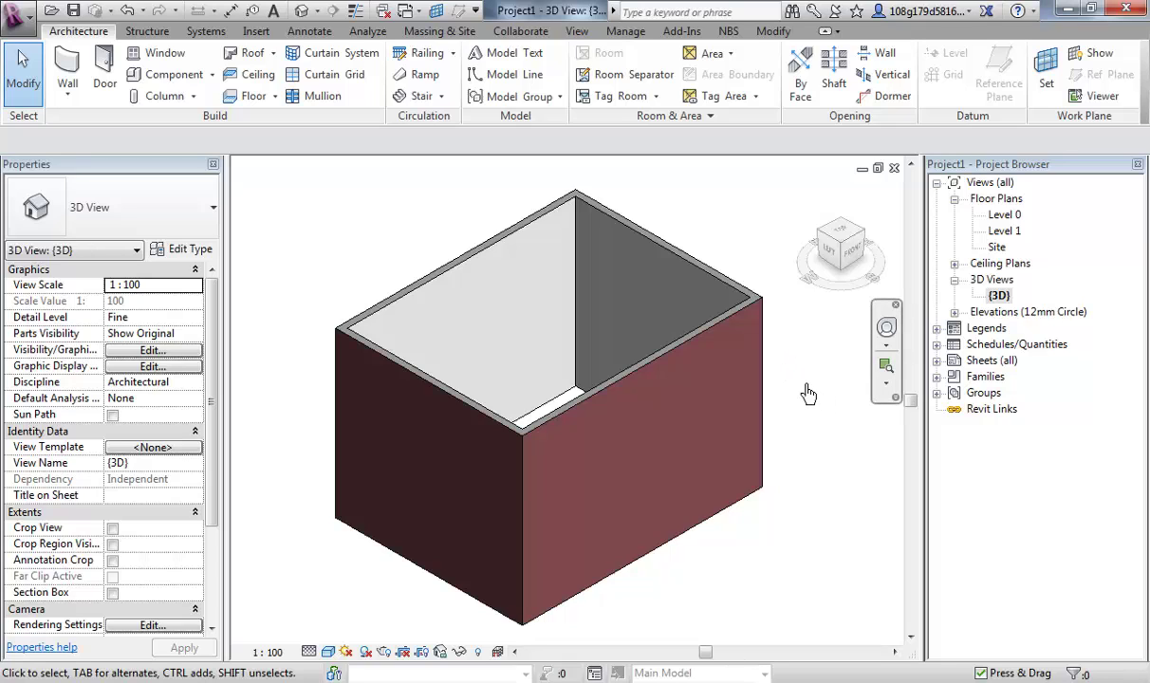
{"action": "middle_click_drag", "start_coordinate": [808, 392], "coordinate": [795, 381]}
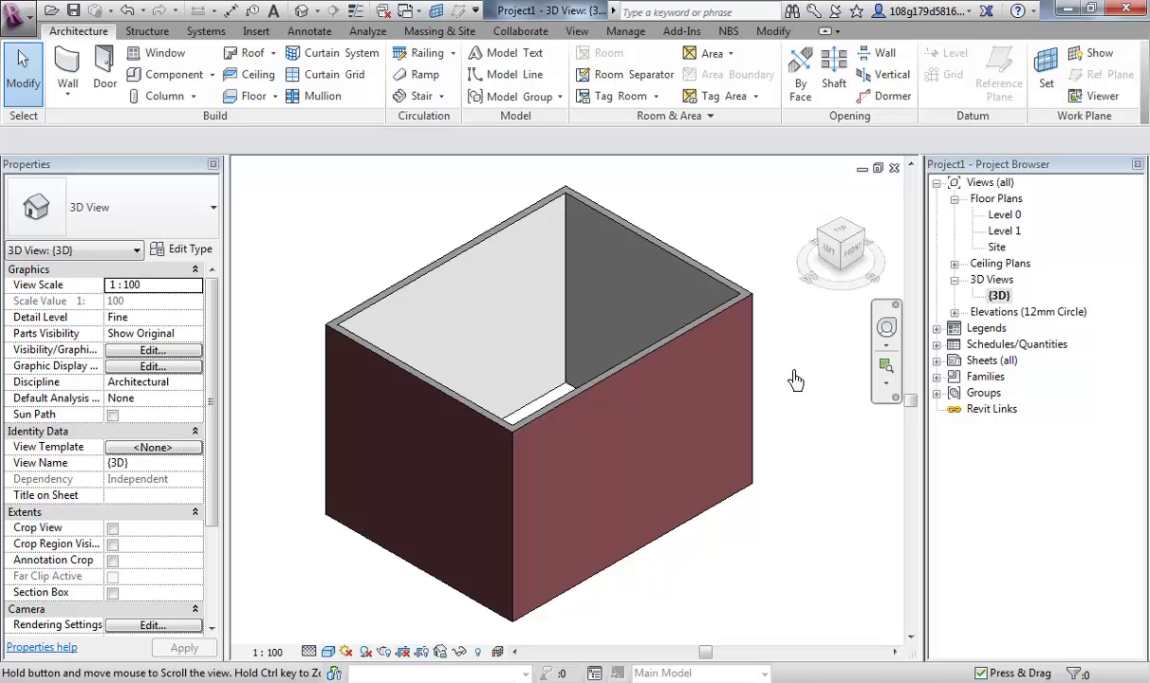